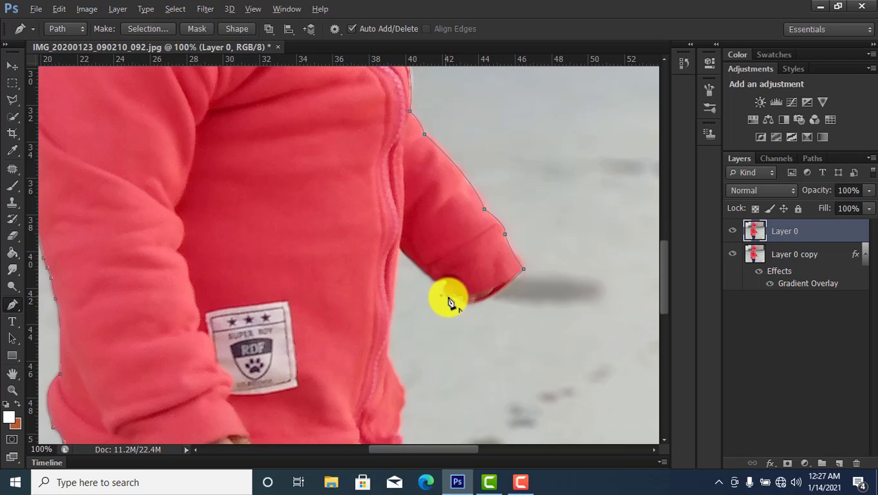
- Continue the pen path along the underside of the child's outstretched sleeve back to the jacket's side
left_click_drag(425, 285, 423, 289)
left_click(435, 282, "alt")
left_click_drag(399, 247, 382, 235)
left_click(399, 248, "alt")
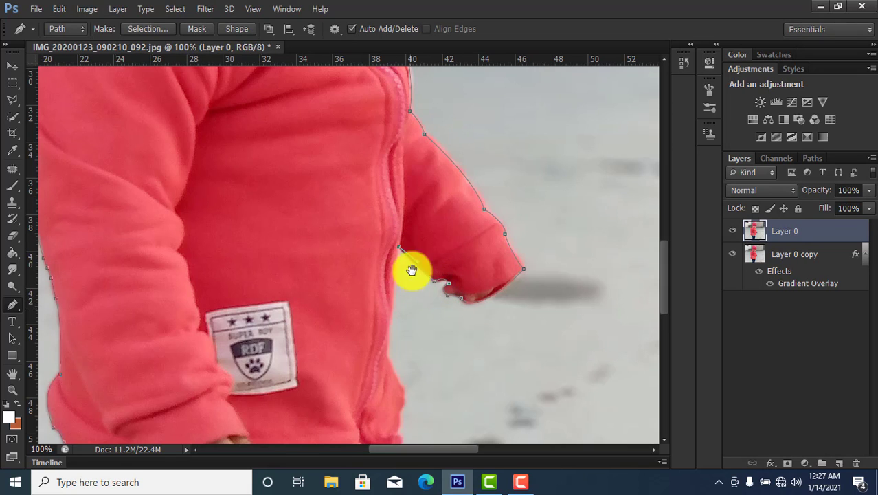
- Extend the pen path down the jacket's side and around its hem to the top of the trousers
left_click_drag(412, 271, 412, 214)
left_click_drag(389, 300, 390, 315)
left_click(389, 300, "alt")
left_click_drag(411, 365, 422, 313)
left_click(406, 326)
left_click_drag(394, 356, 376, 361)
left_click(412, 336, "alt")
left_click(405, 344)
- Trace the pen path down the outer edge of the trouser leg to just below the photo's bottom edge
left_click_drag(413, 402, 427, 308)
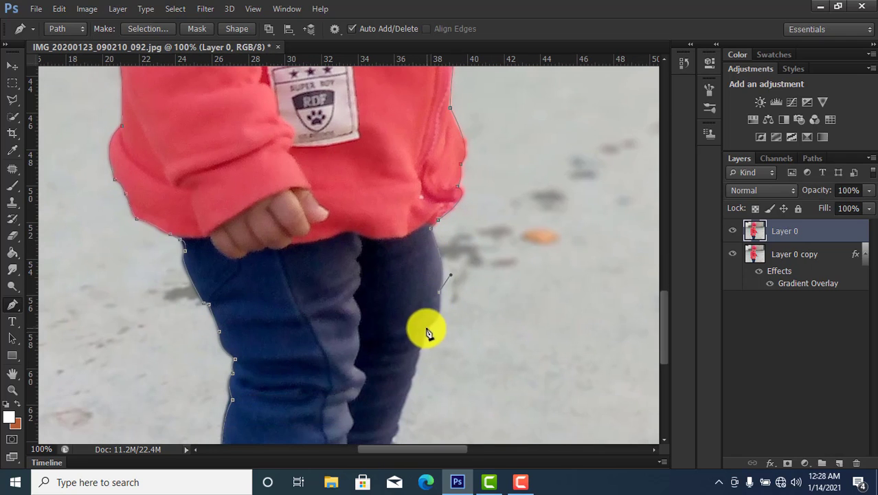
left_click(426, 330, "alt")
left_click_drag(422, 388, 428, 327)
left_click(423, 348)
left_click(418, 362)
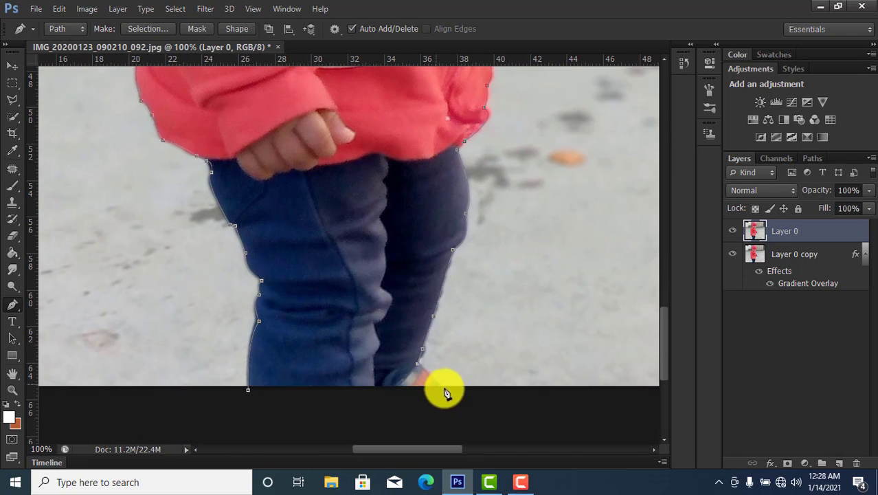
left_click(444, 388)
- Close the pen path by routing it outside the photo's borders, around the whole canvas, back to its starting point
left_click_drag(559, 409, 454, 401)
key("ctrl+0")
left_click(424, 443)
left_click(584, 438)
left_click(579, 72)
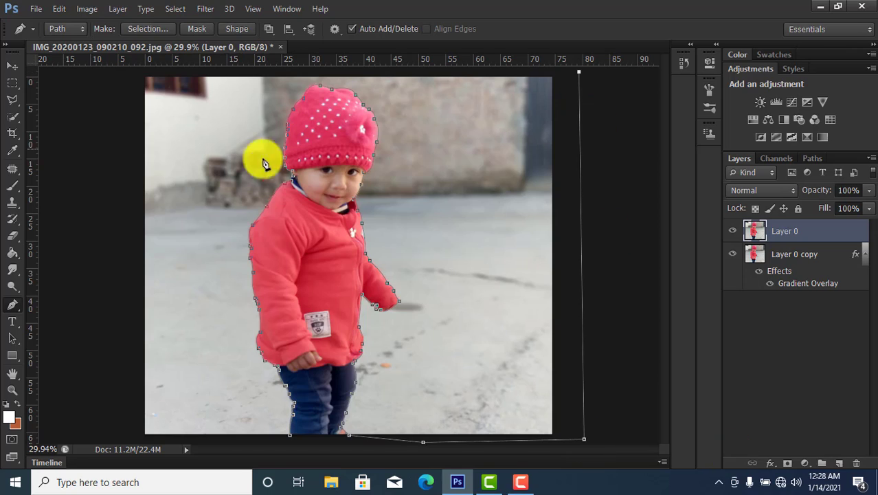
left_click(131, 72)
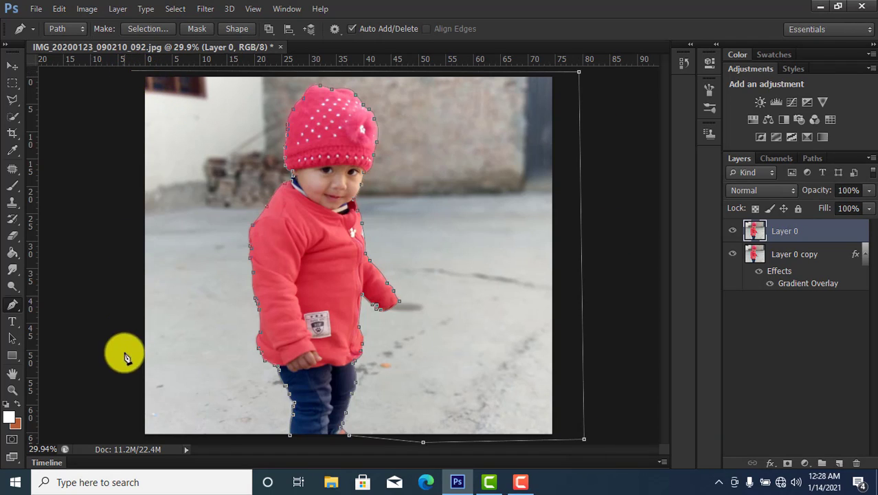
left_click(123, 441)
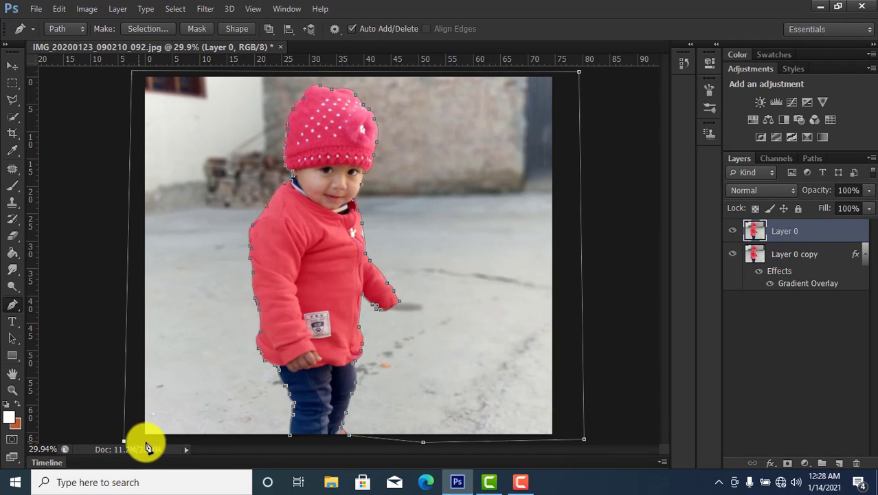
left_click(275, 441)
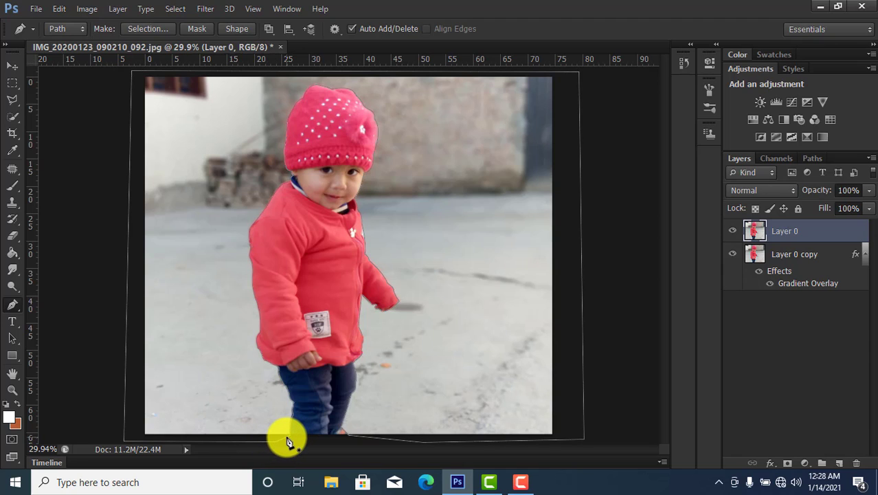
- Turn the path into a selection, delete the background around the child on Layer 0, and deselect
key("ctrl+Return")
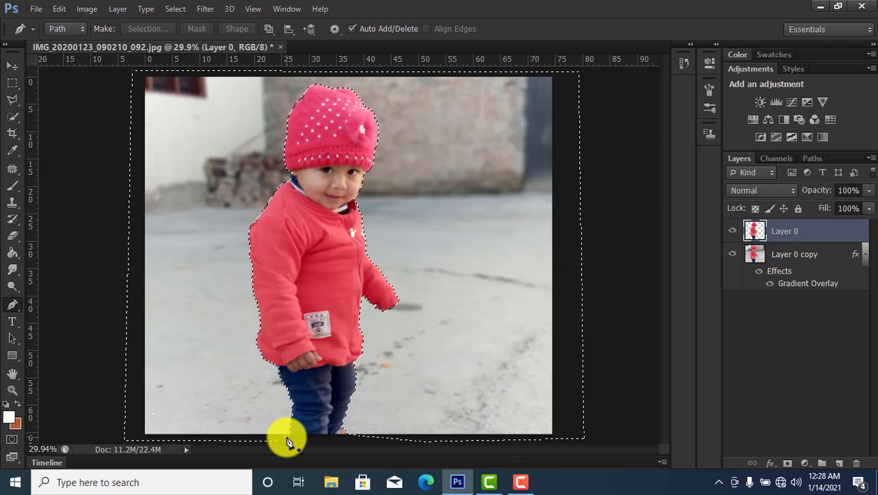
key("Delete")
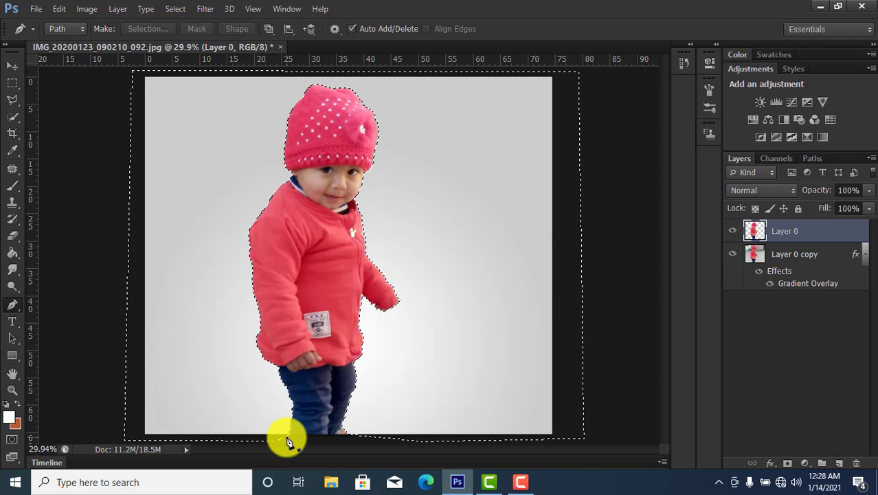
key("ctrl+d")
- Move the child cutout toward the right side of the canvas and duplicate its layer
key("v")
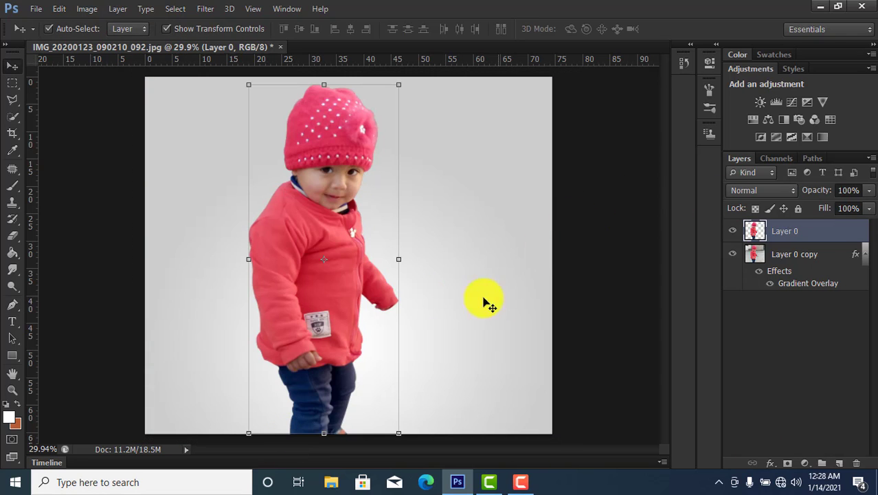
left_click_drag(326, 305, 410, 309)
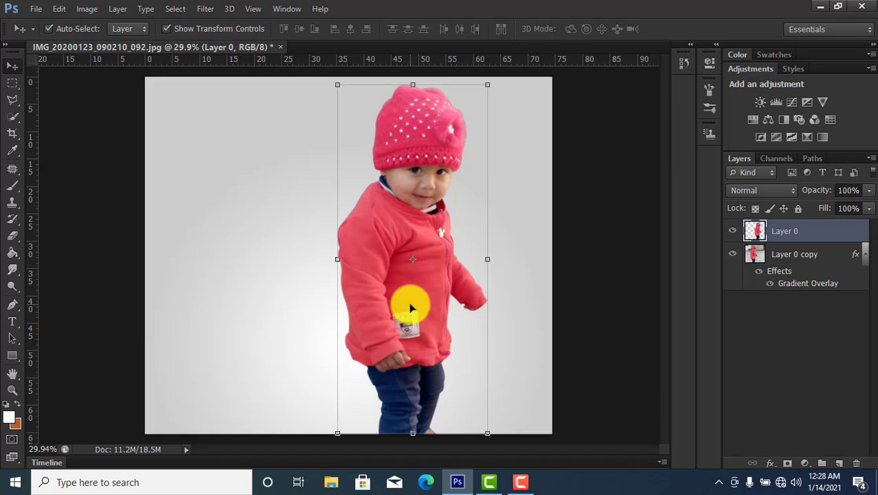
key("ctrl+j")
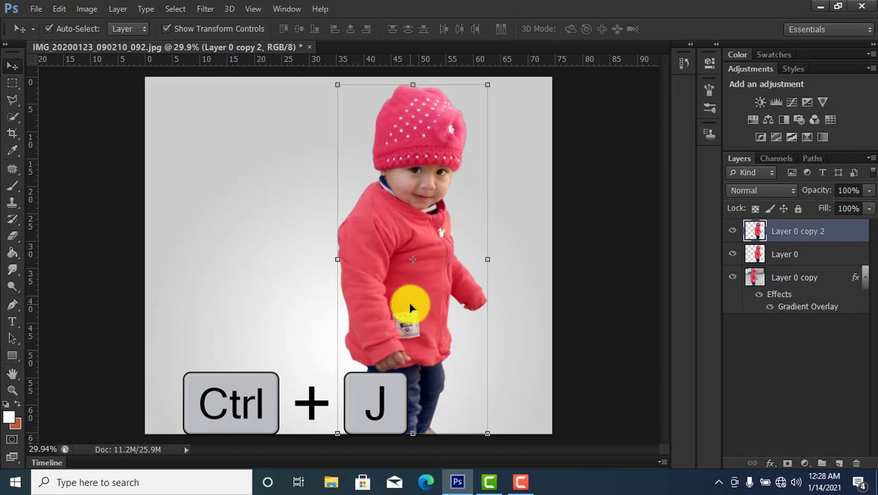
- Nudge Layer 0 copy 2 to the left and stretch it horizontally leftward, beyond the original cutout
key("Left")
key("Left")
key("Left")
key("Left")
key("Left")
key("Left")
key("Left")
key("Left")
key("Left")
key("Left")
key("Left")
key("Left")
key("Left")
key("Left")
key("Left")
key("Left")
key("Left")
key("Left")
key("Left")
key("Left")
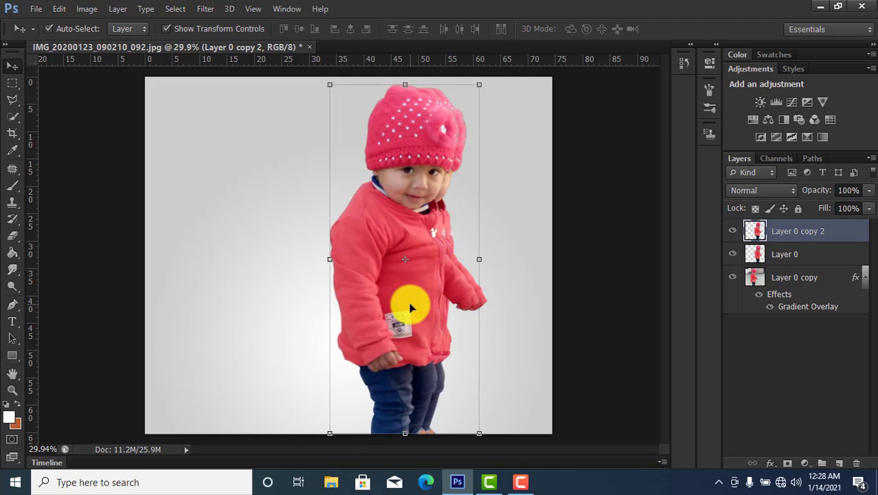
key("Left")
key("Left")
key("Left")
key("Left")
key("Left")
key("Left")
key("Left")
key("Left")
key("Left")
key("Left")
key("Left")
key("Left")
key("Left")
key("Left")
key("Left")
key("Left")
key("Left")
key("Left")
key("Left")
key("Left")
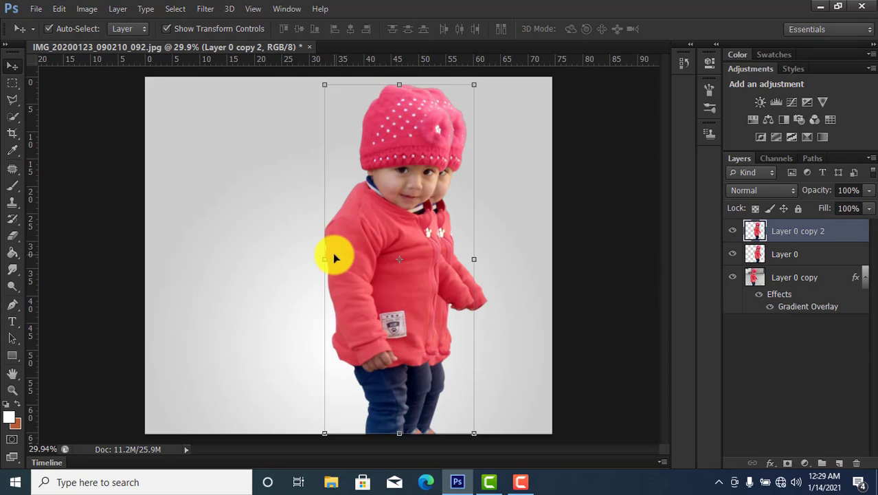
left_click_drag(325, 255, 246, 265)
key("Return")
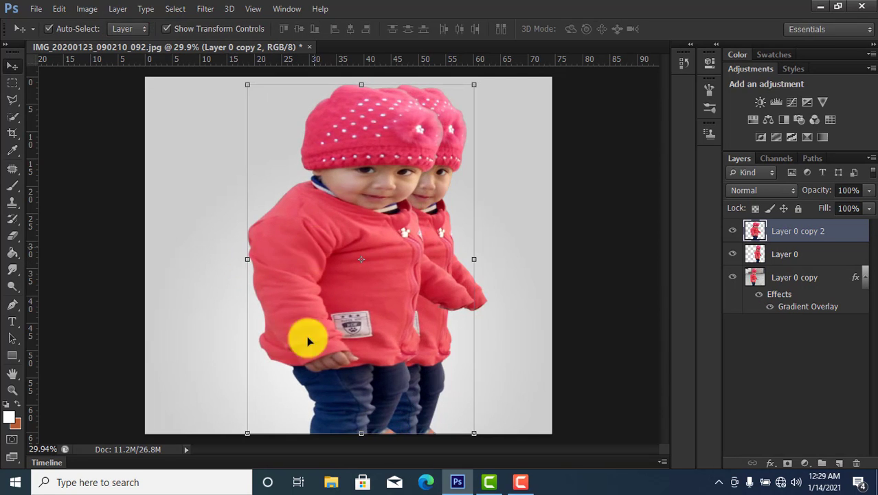
- Place Layer 0 copy 2 beneath Layer 0 and hide it with a layer mask filled with black
left_click_drag(775, 266, 781, 230)
left_click(277, 247)
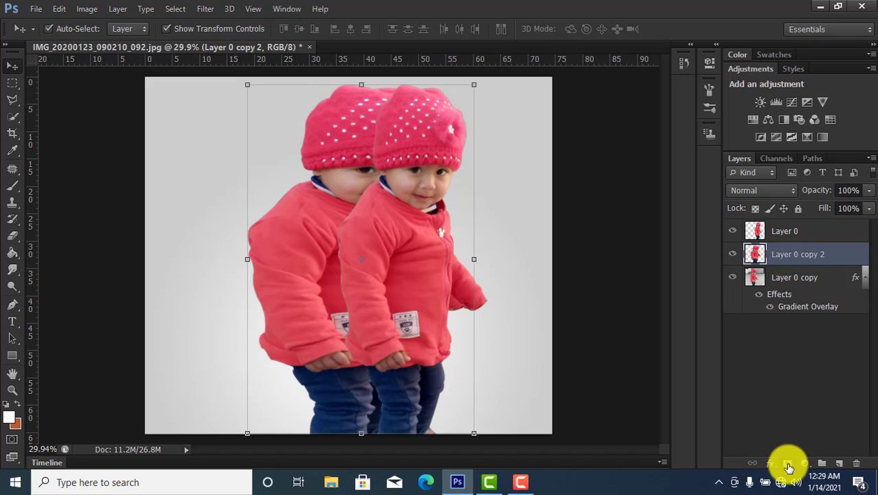
left_click(789, 464)
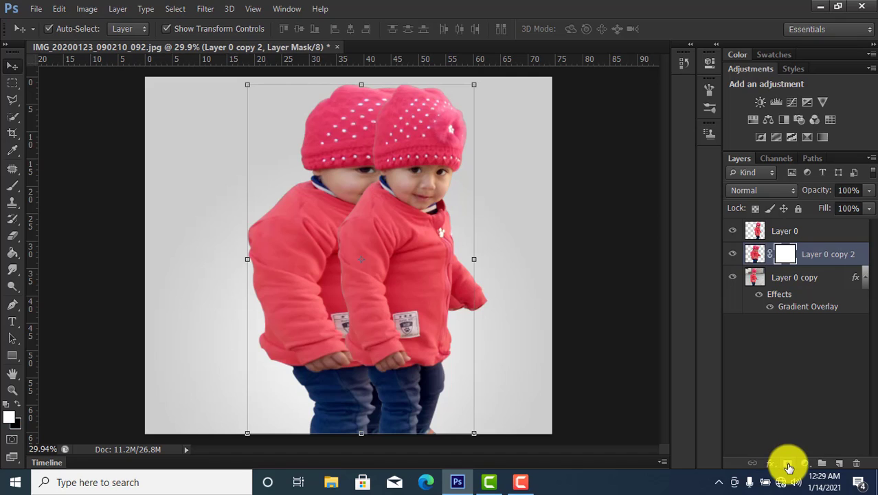
left_click(19, 404)
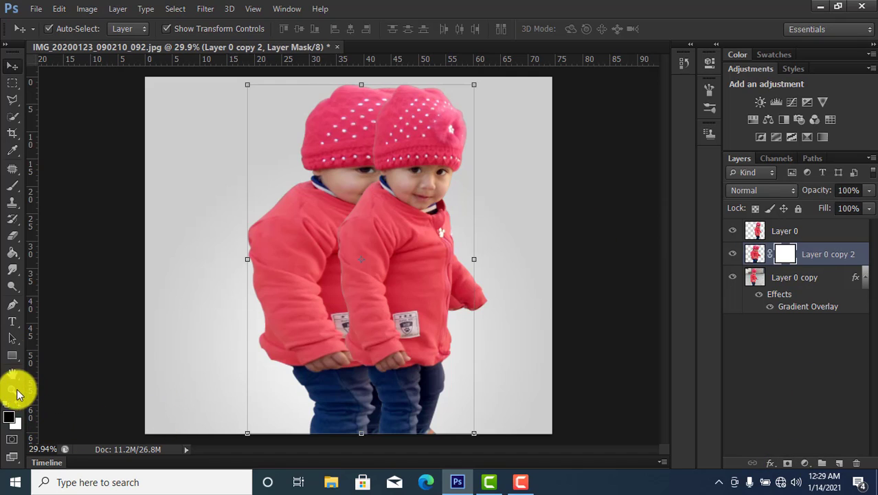
left_click(14, 255)
left_click(294, 242)
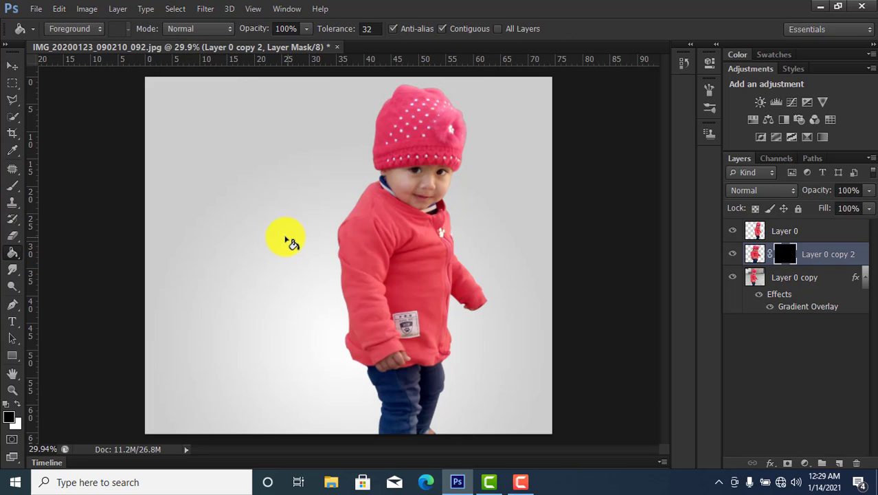
- Add a white layer mask to Layer 0
left_click(11, 66)
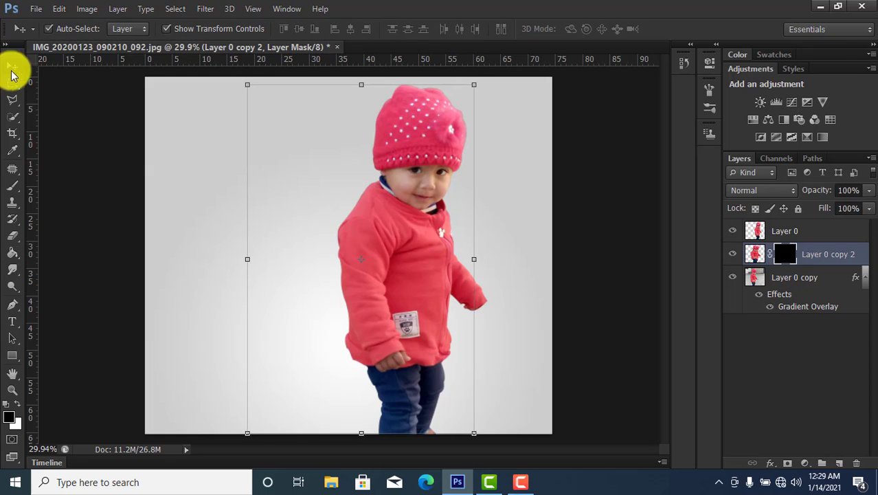
left_click(790, 232)
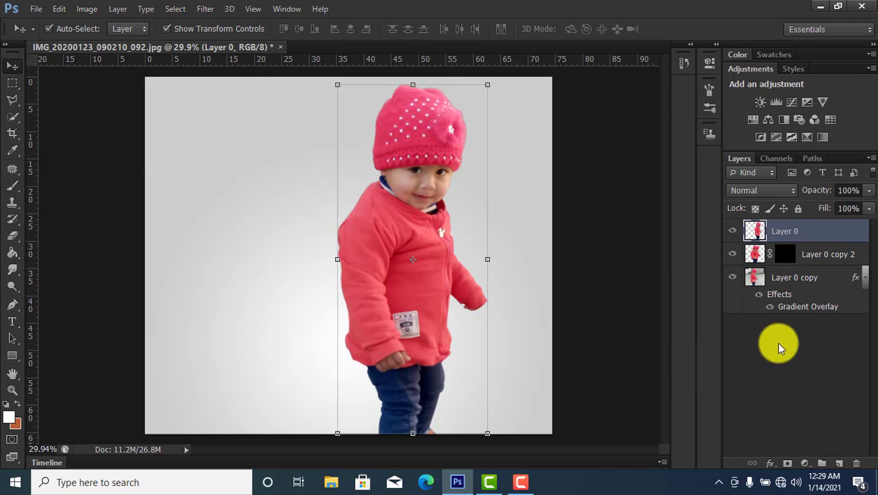
left_click(787, 466)
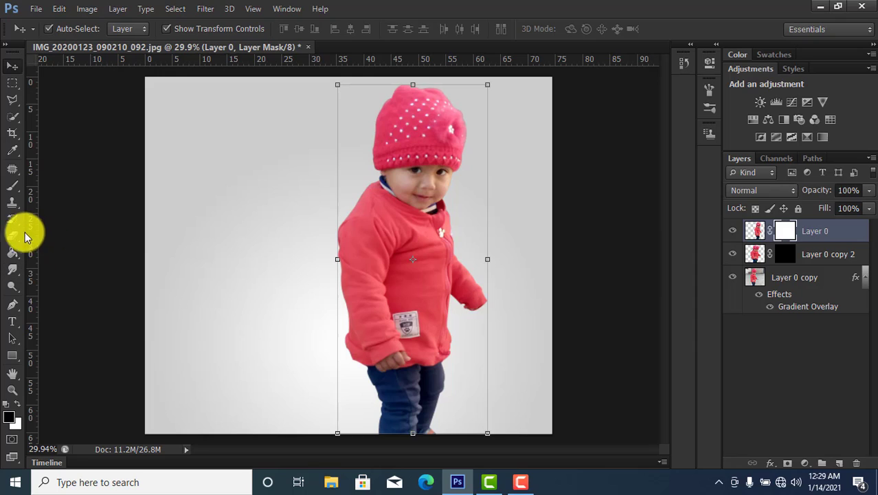
- Replace the Brush tool's presets with the Square Brushes set and choose the 8 px square brush
left_click(11, 186)
right_click(199, 162)
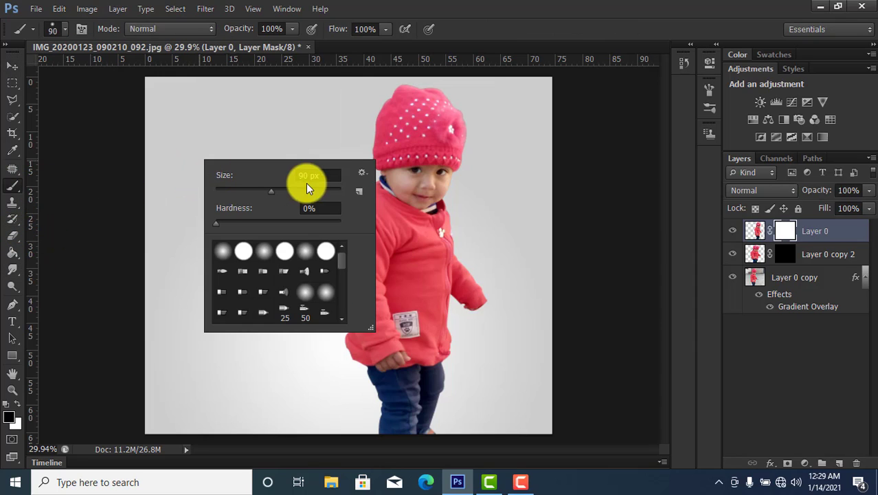
left_click(361, 172)
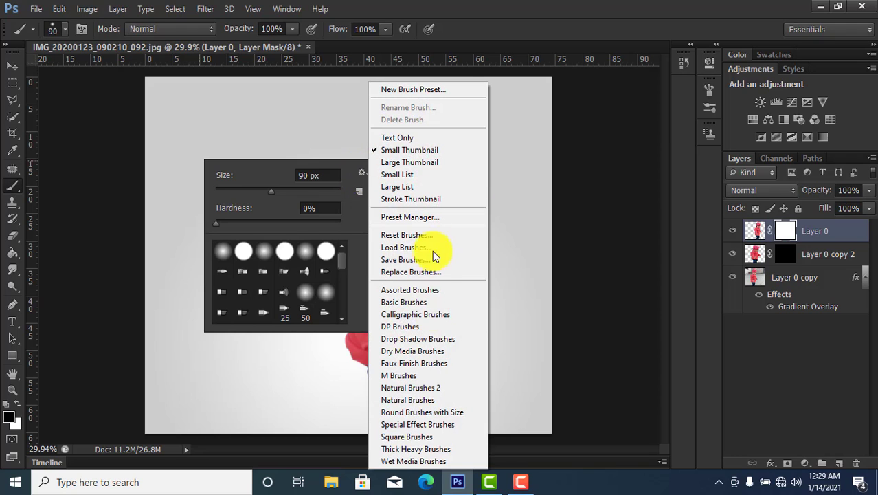
left_click(433, 437)
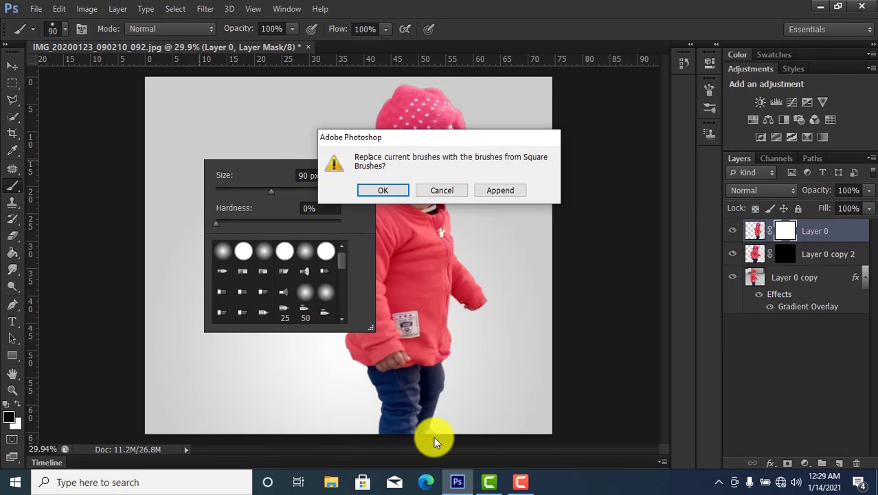
left_click(383, 191)
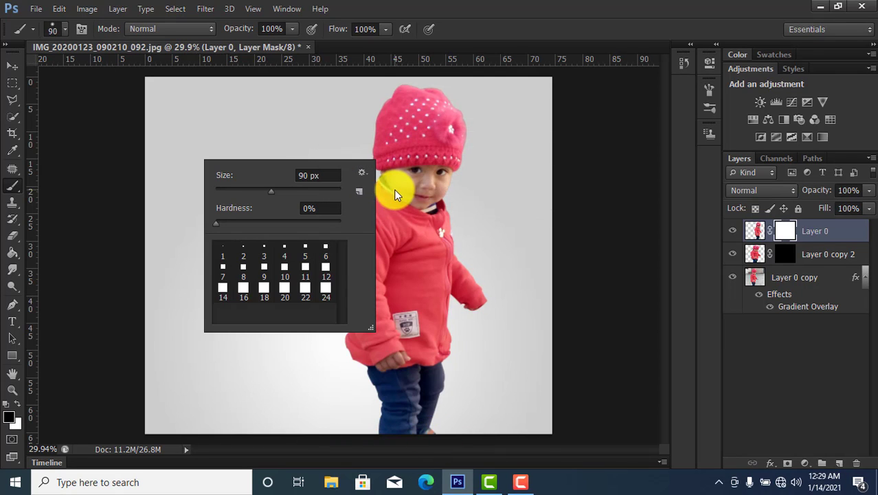
left_click(244, 268)
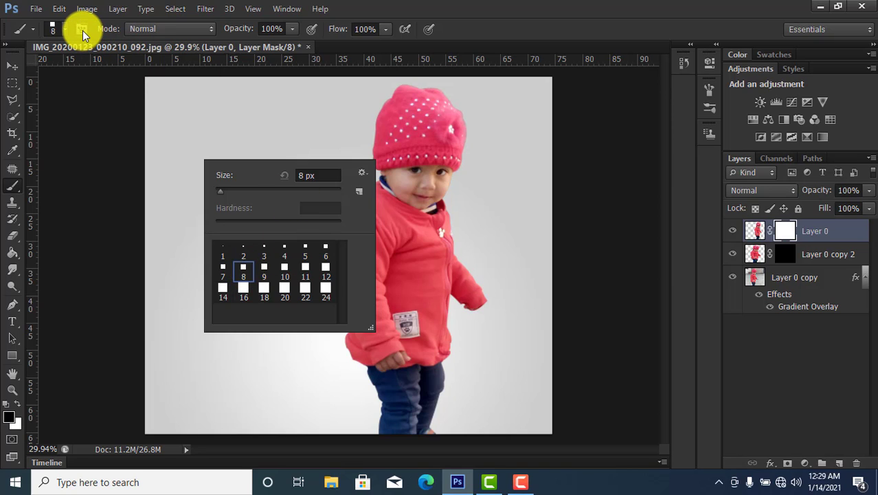
- Set the square brush tip to a size of 20 px with 36% spacing
left_click(82, 31)
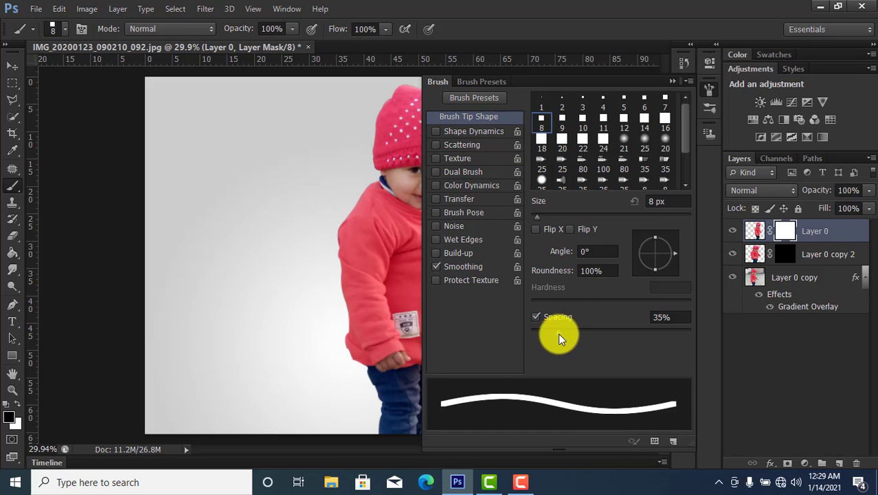
left_click_drag(547, 216, 548, 215)
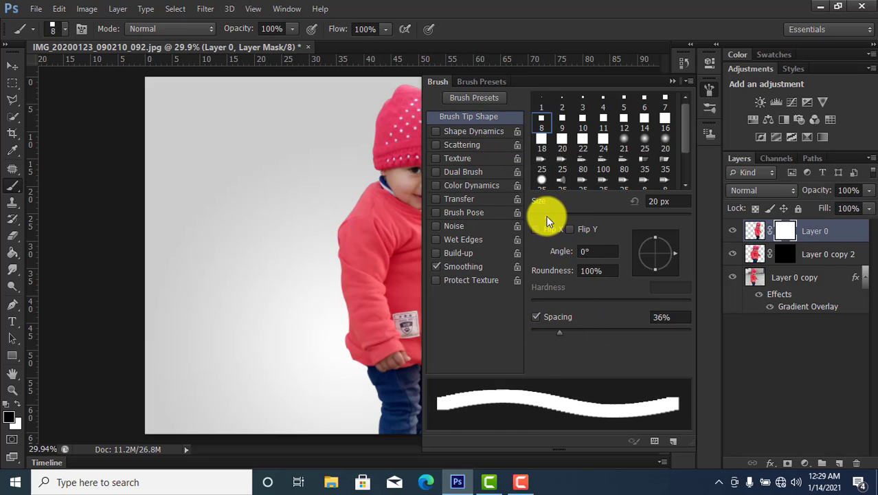
- Enable Shape Dynamics with 73% size jitter and 83% minimum diameter, raise the minimum roundness, and reduce the roundness jitter
left_click(470, 131)
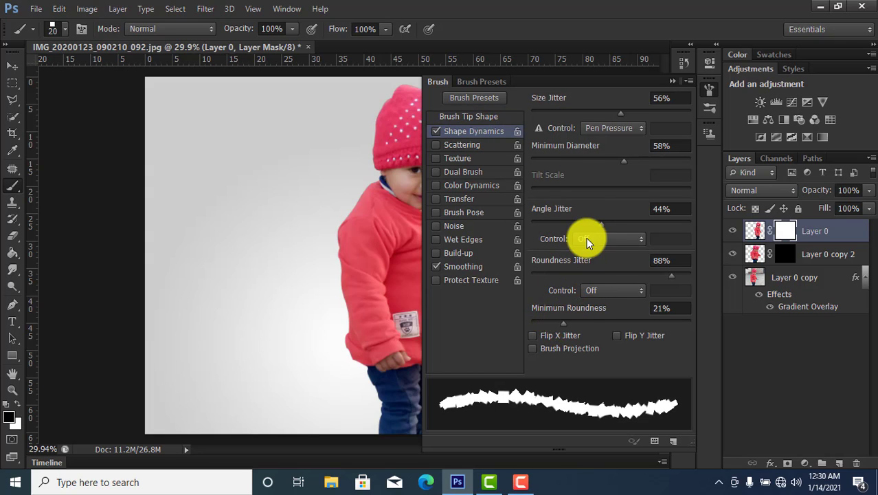
mouse_move(602, 227)
left_mouse_down()
mouse_move(657, 215)
mouse_move(625, 213)
left_mouse_up()
left_click_drag(630, 165, 660, 156)
mouse_move(625, 115)
left_mouse_down()
mouse_move(676, 108)
mouse_move(609, 109)
mouse_move(647, 108)
left_mouse_up()
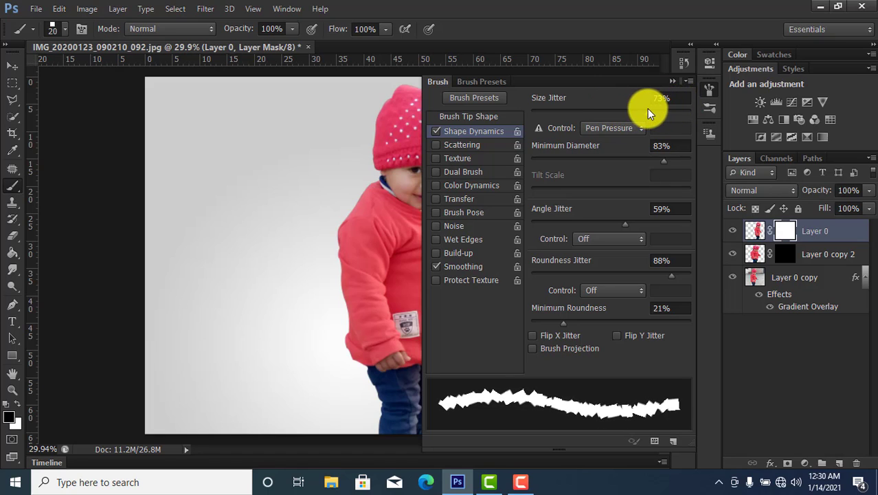
mouse_move(569, 322)
left_mouse_down()
mouse_move(641, 313)
mouse_move(589, 320)
left_mouse_up()
mouse_move(670, 276)
left_mouse_down()
mouse_move(690, 275)
mouse_move(582, 275)
left_mouse_up()
mouse_move(624, 222)
left_mouse_down()
mouse_move(564, 222)
mouse_move(609, 223)
left_mouse_up()
- Enable Scattering for the brush with 786% scatter, a count of 2 and 14% count jitter
left_click_drag(644, 161, 542, 165)
left_click(480, 145)
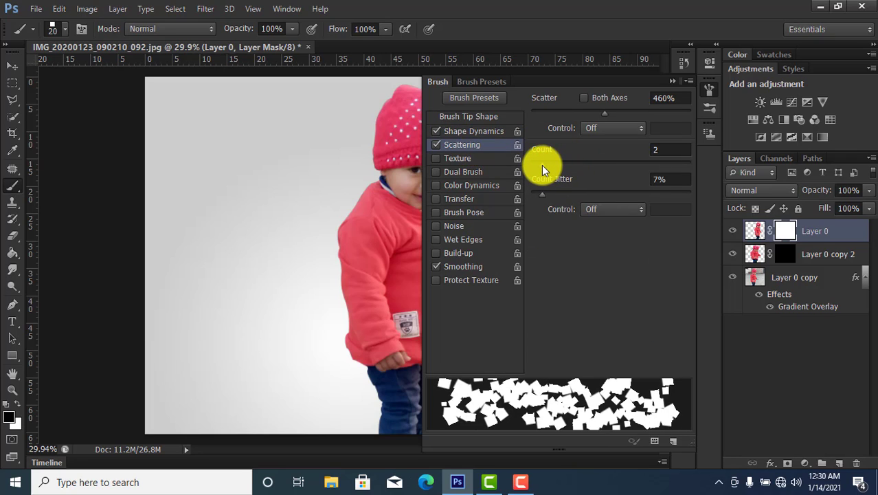
mouse_move(608, 110)
left_mouse_down()
mouse_move(675, 112)
mouse_move(648, 116)
mouse_move(656, 114)
left_mouse_up()
mouse_move(554, 193)
left_mouse_down()
mouse_move(563, 193)
mouse_move(554, 193)
left_mouse_up()
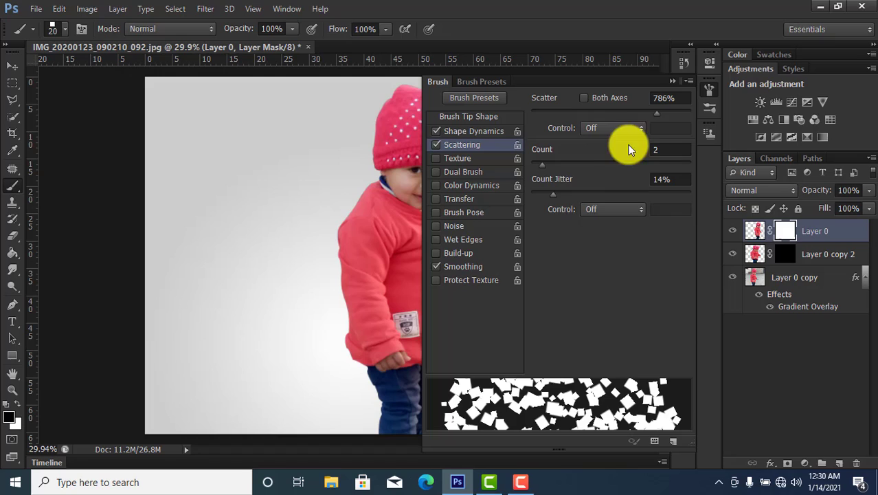
left_click(668, 82)
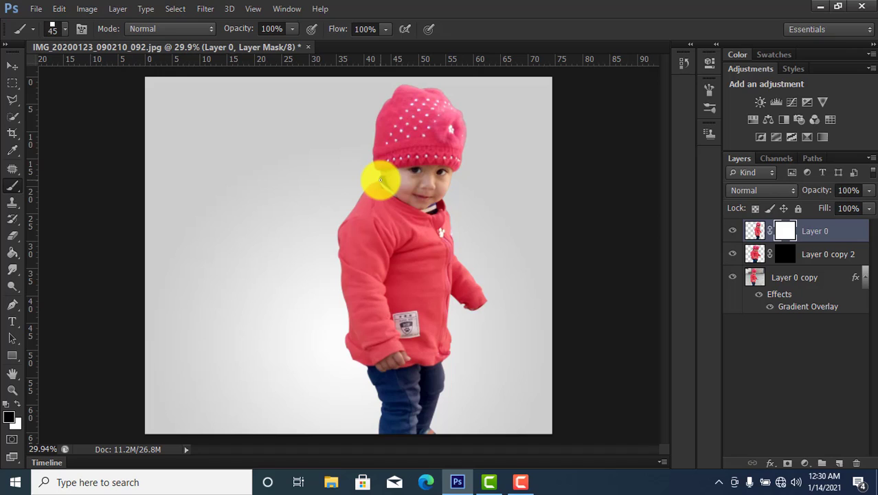
- Paint black on Layer 0's mask with the brush at 50 px, scattering squares along the child's back from hat to jacket hem
key("]")
mouse_move(380, 114)
left_mouse_down()
mouse_move(376, 172)
mouse_move(359, 212)
mouse_move(366, 202)
mouse_move(368, 223)
mouse_move(360, 210)
mouse_move(352, 260)
mouse_move(339, 243)
mouse_move(344, 358)
left_mouse_up()
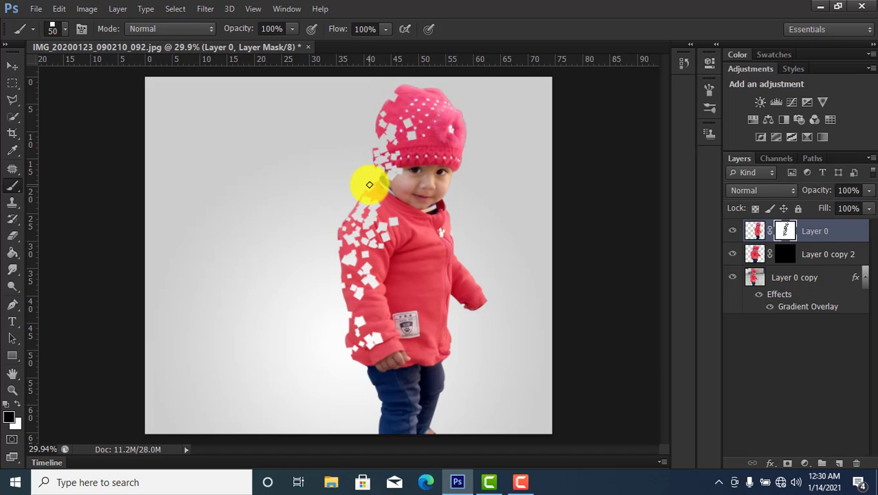
- Enlarge the brush to 100 px and paint bigger black squares on Layer 0's mask over the sleeve and the hat's back edge
key("bracketright")
key("bracketright")
key("bracketright")
key("bracketright")
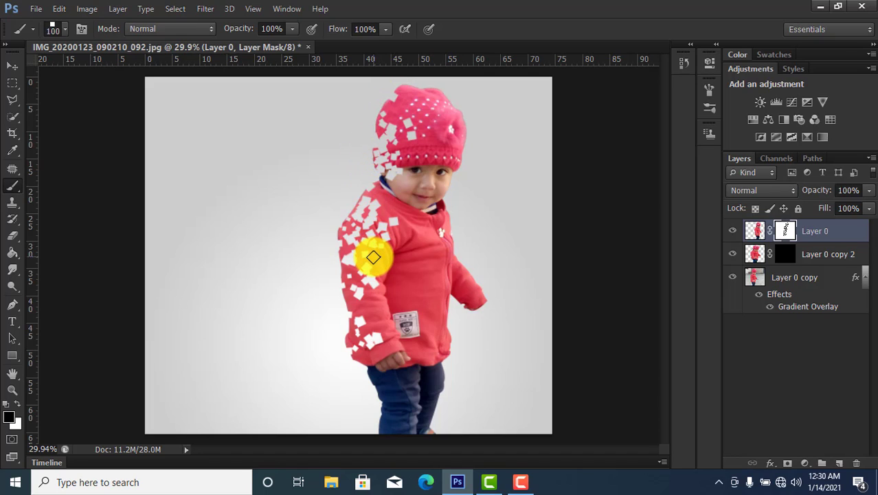
left_click(369, 286)
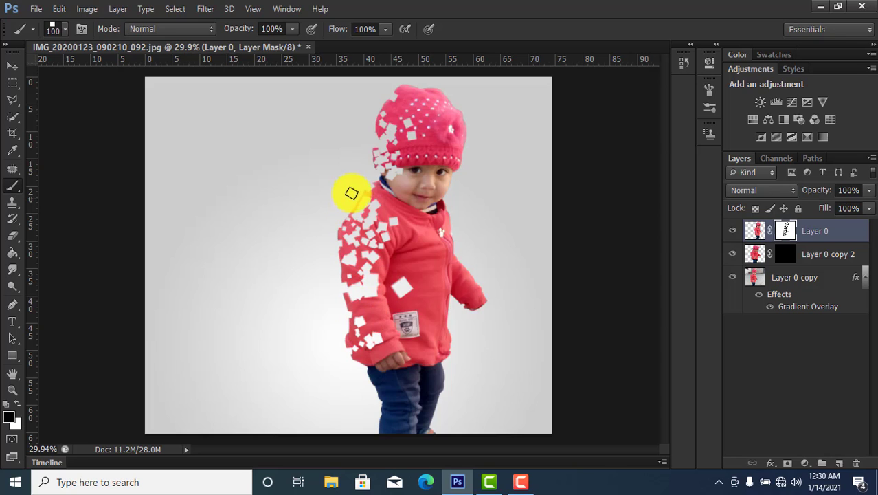
left_click_drag(390, 92, 402, 114)
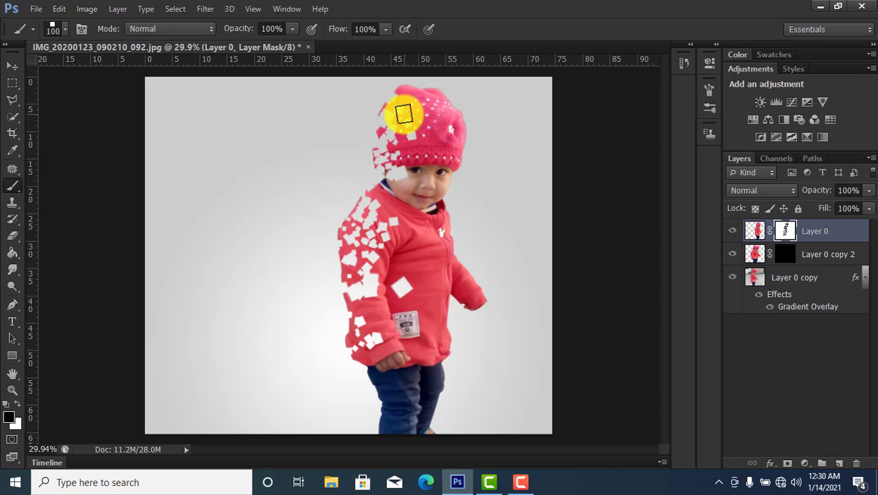
- Paint smaller black squares on Layer 0's mask from the shoulder down the sleeve, reducing the brush to 60 px and 30 px
key("bracketleft")
key("bracketleft")
key("bracketleft")
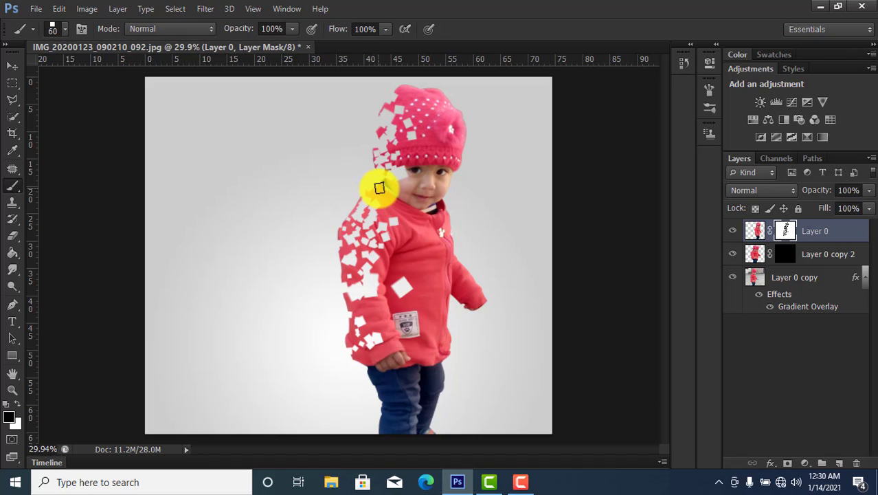
mouse_move(379, 187)
left_mouse_down()
mouse_move(390, 221)
mouse_move(372, 191)
mouse_move(399, 250)
mouse_move(389, 265)
left_mouse_up()
mouse_move(386, 260)
left_mouse_down()
mouse_move(371, 319)
mouse_move(364, 308)
mouse_move(355, 313)
mouse_move(354, 275)
mouse_move(384, 327)
left_mouse_up()
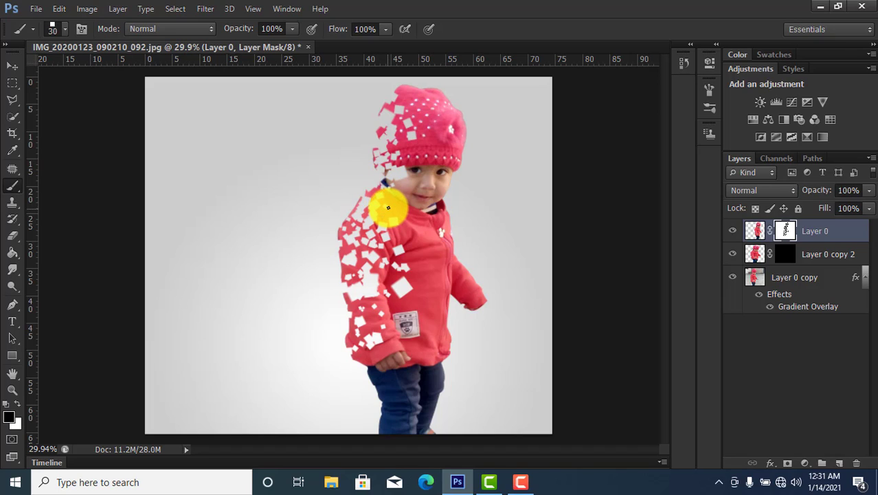
- Paint white on Layer 0 copy 2's mask behind the child's back and neck, scattering squares with the brush at 30 px and 60 px
left_click(791, 258)
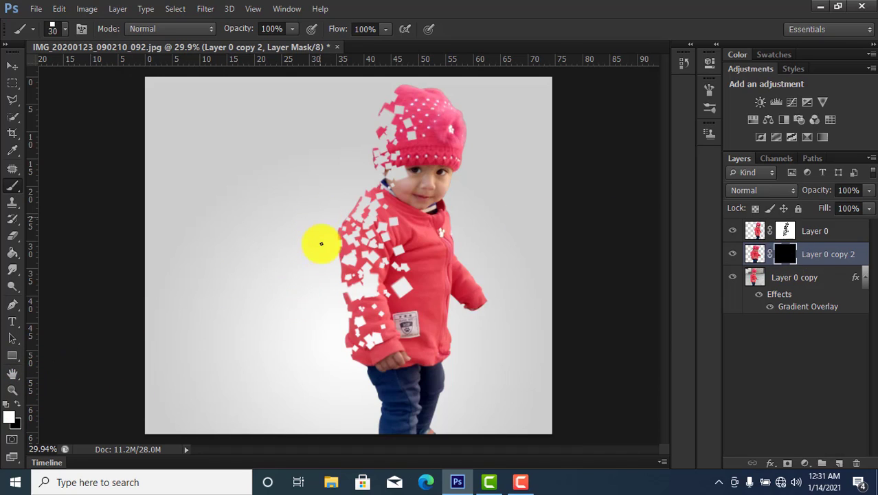
mouse_move(321, 243)
left_mouse_down()
mouse_move(319, 268)
mouse_move(310, 251)
mouse_move(318, 318)
left_mouse_up()
key("ctrl+z")
left_click_drag(318, 250, 318, 185)
key("bracketright")
left_click_drag(338, 165, 337, 184)
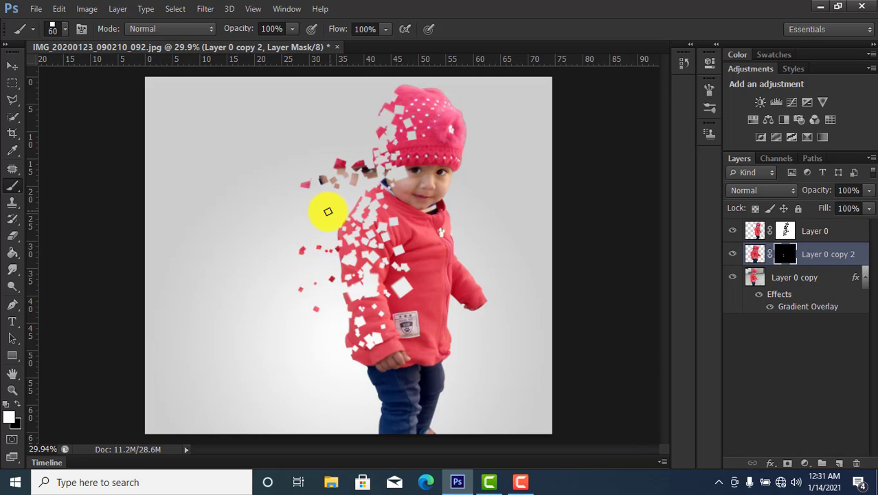
- Scatter more white squares on Layer 0 copy 2's mask from hat height to jacket hem, using 60 px and smaller brushes for the gaps
mouse_move(276, 295)
left_mouse_down()
mouse_move(306, 322)
mouse_move(319, 296)
mouse_move(323, 333)
mouse_move(318, 233)
mouse_move(328, 212)
mouse_move(329, 230)
mouse_move(356, 128)
mouse_move(347, 159)
mouse_move(333, 130)
mouse_move(321, 150)
mouse_move(315, 141)
mouse_move(333, 203)
mouse_move(316, 296)
mouse_move(331, 318)
mouse_move(325, 350)
left_mouse_up()
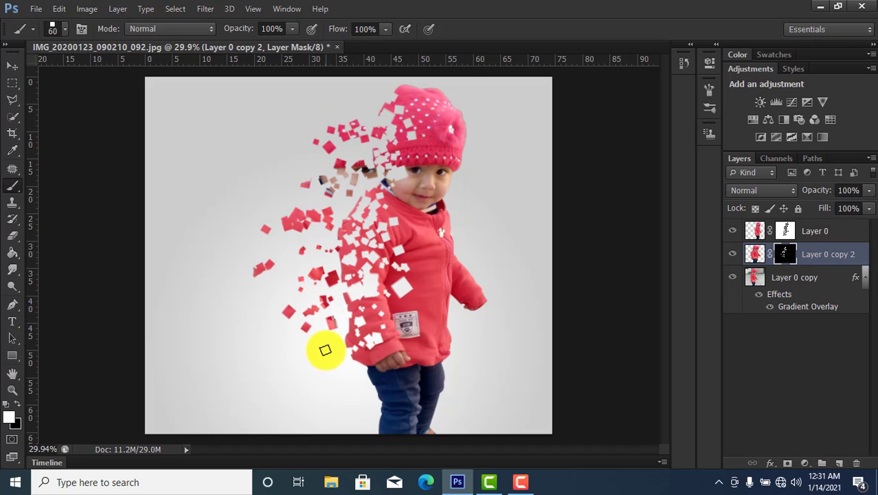
left_click(325, 351)
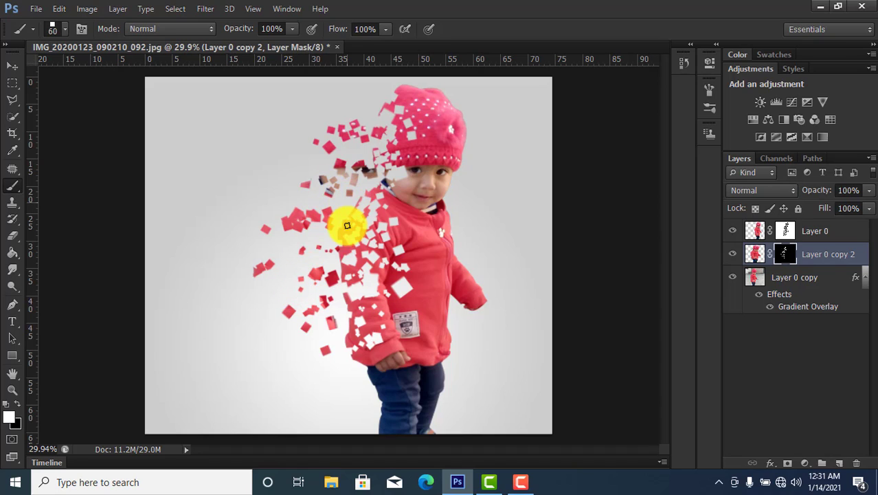
mouse_move(368, 99)
left_mouse_down()
mouse_move(371, 122)
mouse_move(364, 167)
left_mouse_up()
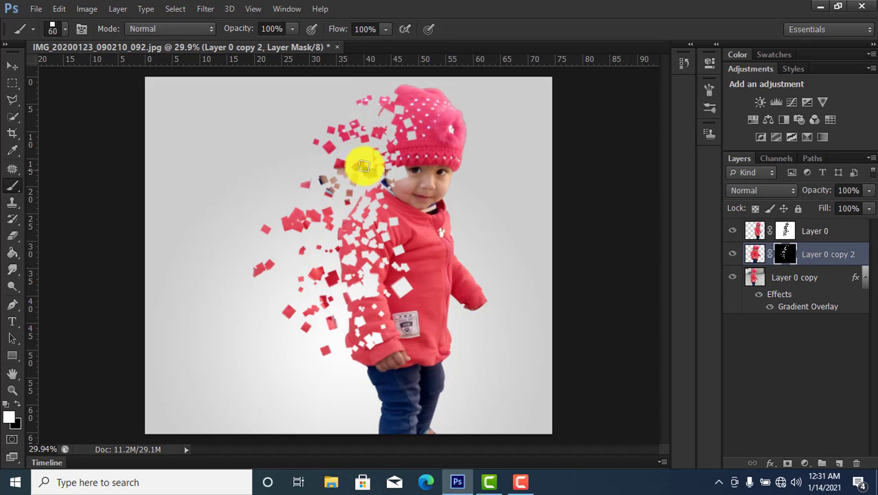
mouse_move(352, 152)
left_mouse_down()
mouse_move(341, 181)
mouse_move(307, 184)
mouse_move(309, 169)
mouse_move(324, 204)
mouse_move(326, 267)
left_mouse_up()
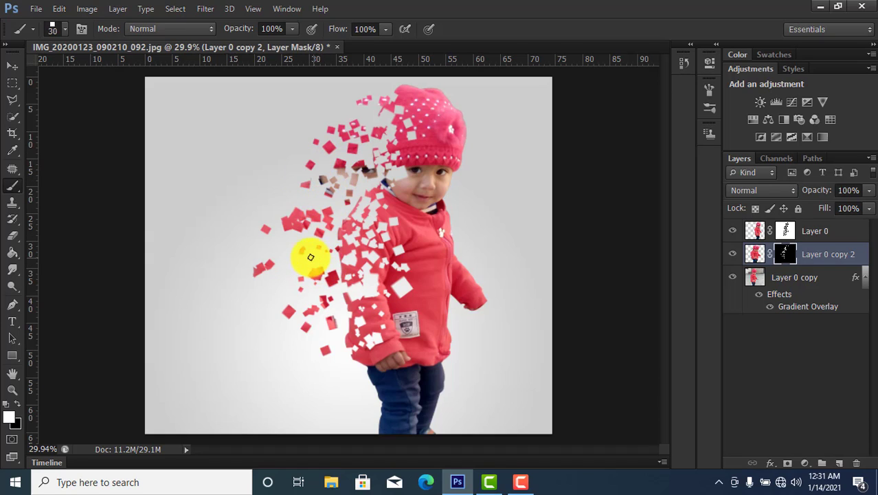
mouse_move(313, 255)
left_mouse_down()
mouse_move(332, 194)
mouse_move(305, 179)
mouse_move(318, 210)
mouse_move(320, 165)
mouse_move(338, 238)
mouse_move(327, 244)
mouse_move(334, 239)
mouse_move(327, 259)
mouse_move(289, 246)
mouse_move(292, 280)
mouse_move(323, 262)
mouse_move(339, 322)
mouse_move(345, 315)
mouse_move(330, 264)
mouse_move(282, 228)
mouse_move(285, 191)
mouse_move(292, 251)
mouse_move(282, 204)
left_mouse_up()
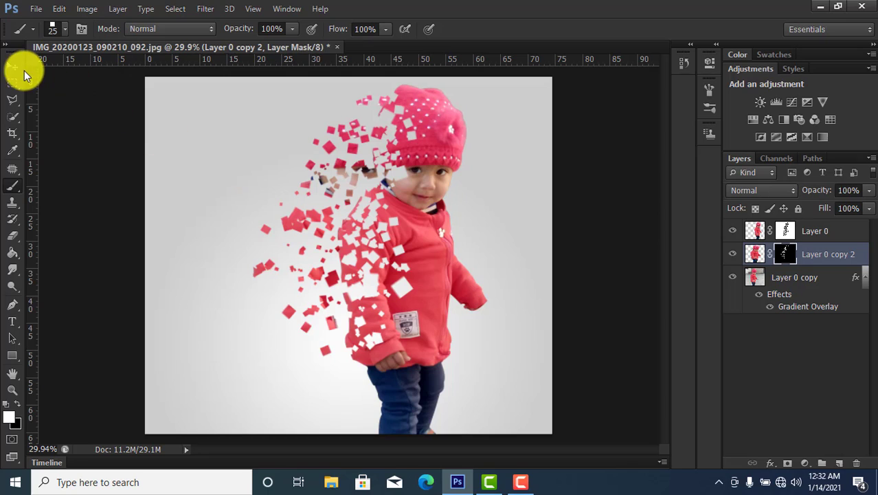
- Add a Drop Shadow to Layer 0 copy 2 with a 138° angle, 12 px distance and 7 px size
left_click(12, 66)
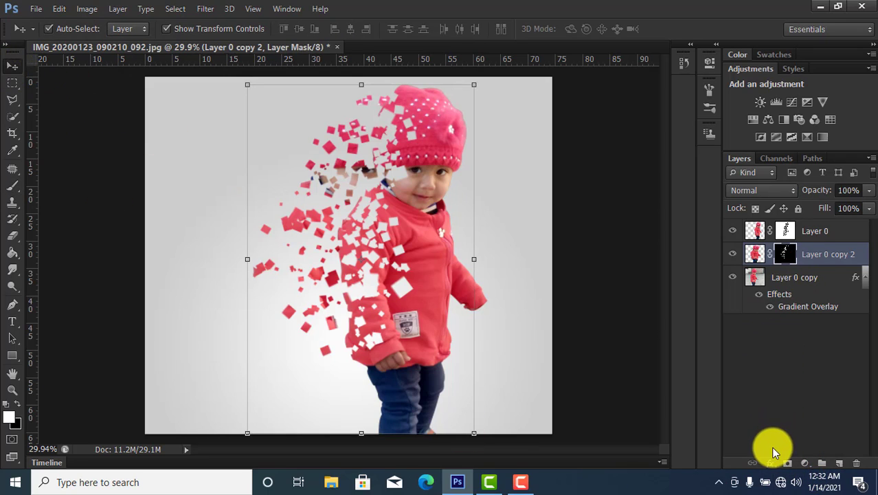
left_click(767, 467)
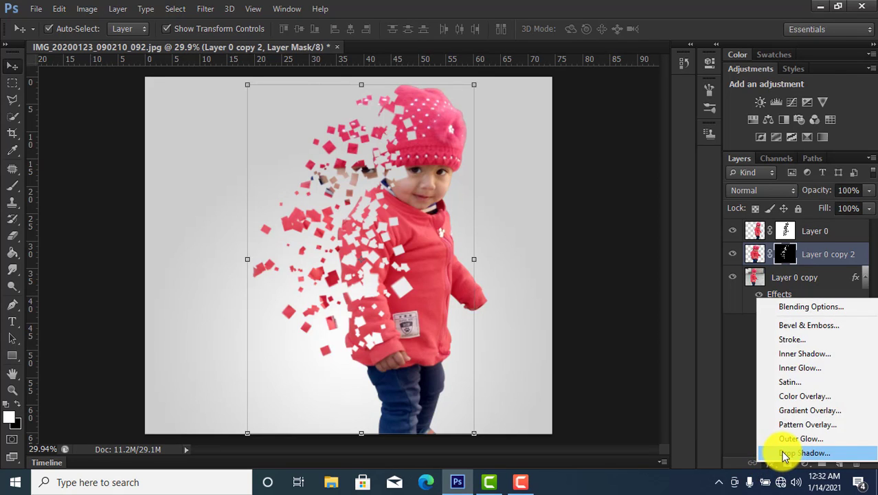
left_click(783, 453)
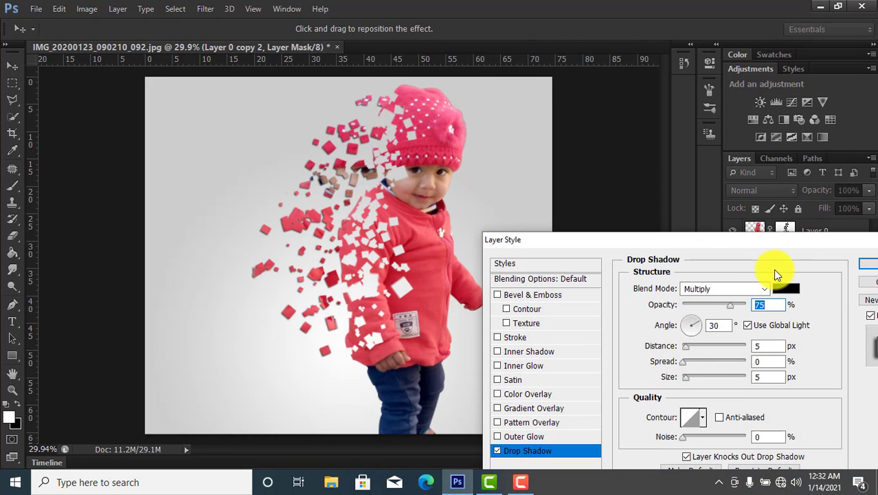
left_click_drag(710, 244, 704, 192)
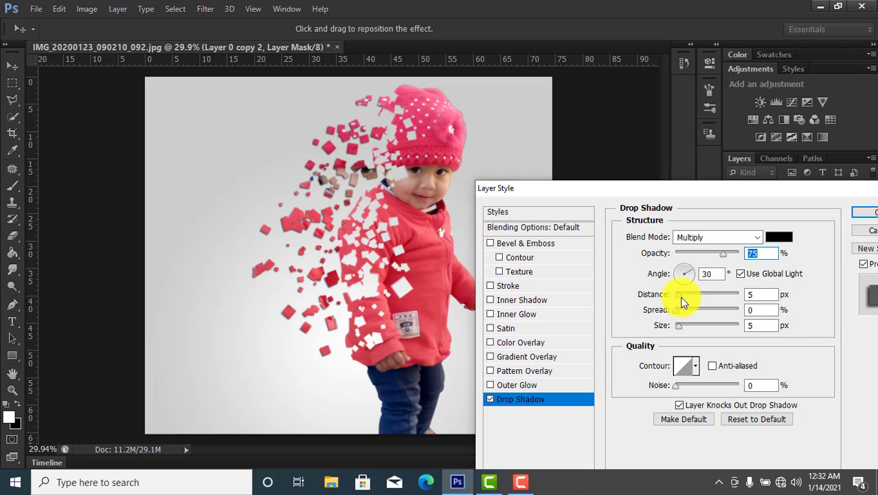
left_click(682, 298)
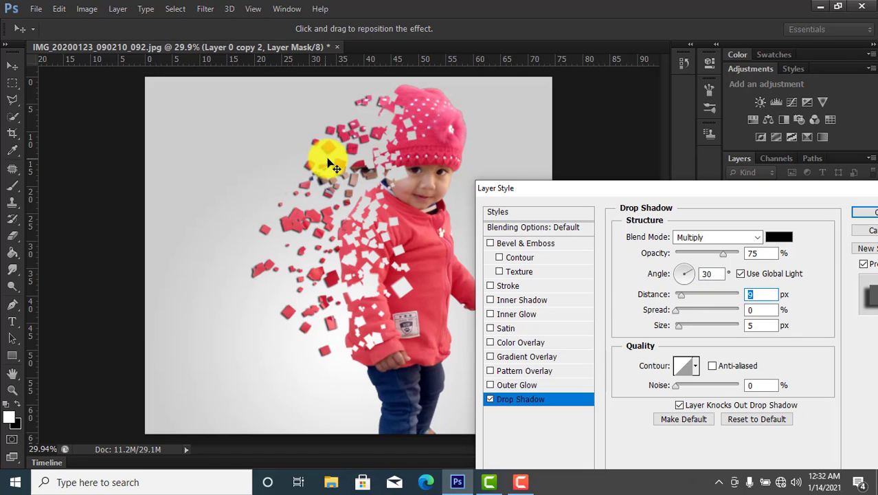
mouse_move(333, 165)
left_mouse_down()
mouse_move(324, 156)
mouse_move(333, 172)
left_mouse_up()
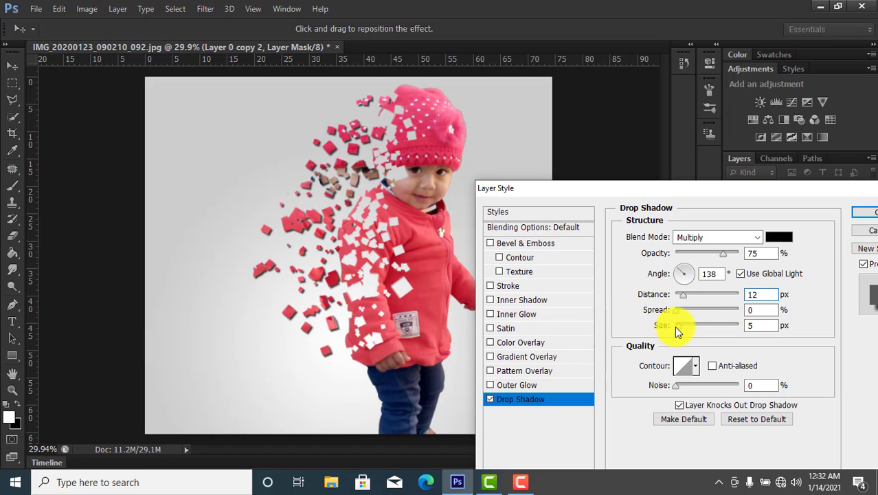
left_click_drag(676, 328, 681, 327)
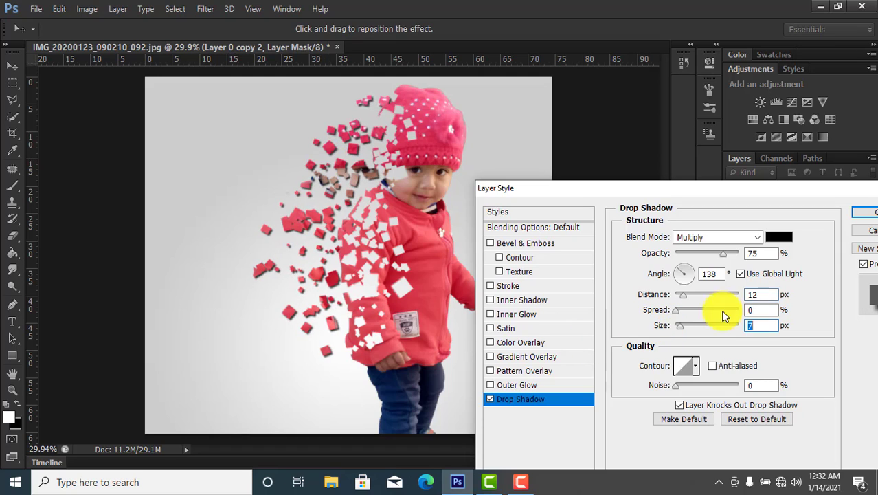
left_click(859, 214)
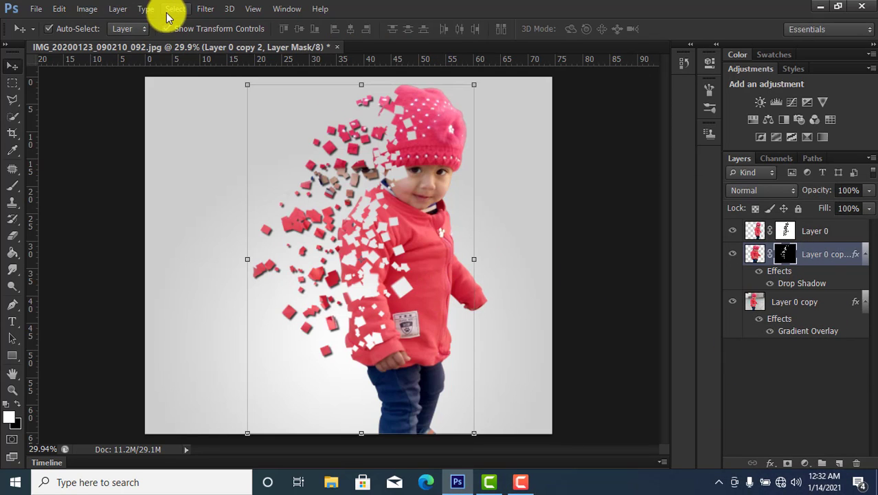
- Apply the Wind filter to Layer 0 copy 2's mask with the Wind method and direction From the Left
left_click(205, 10)
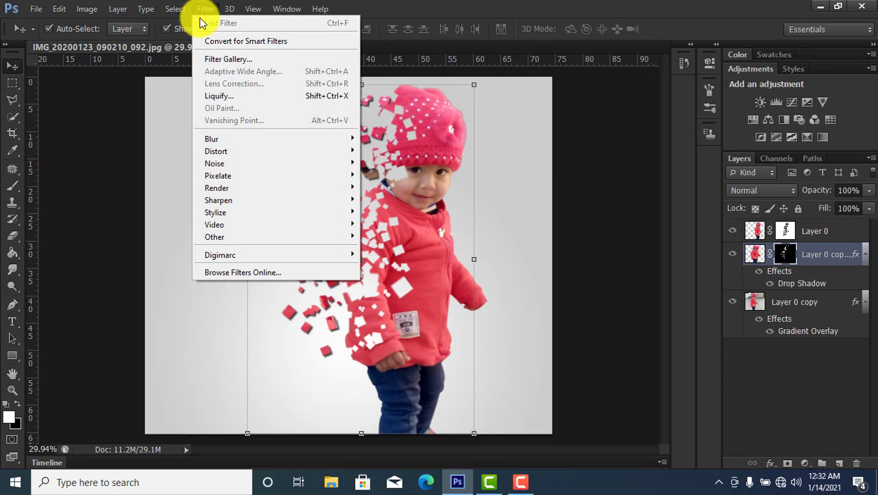
mouse_move(272, 213)
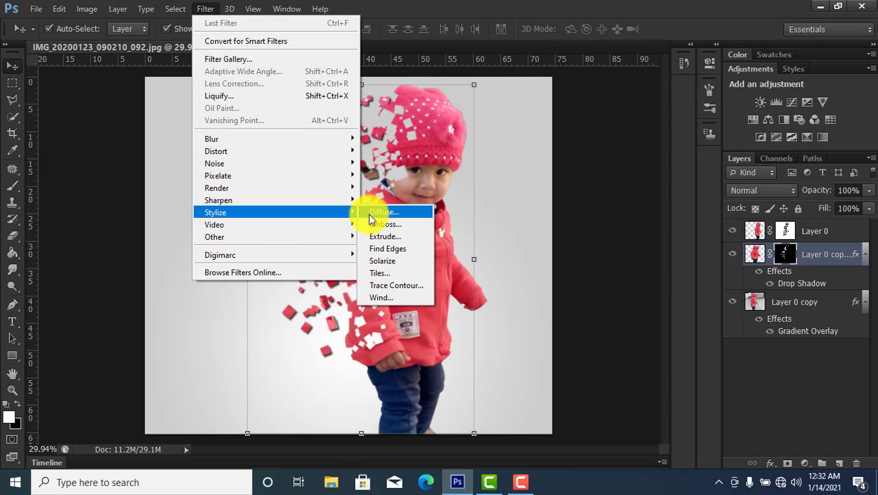
left_click(383, 295)
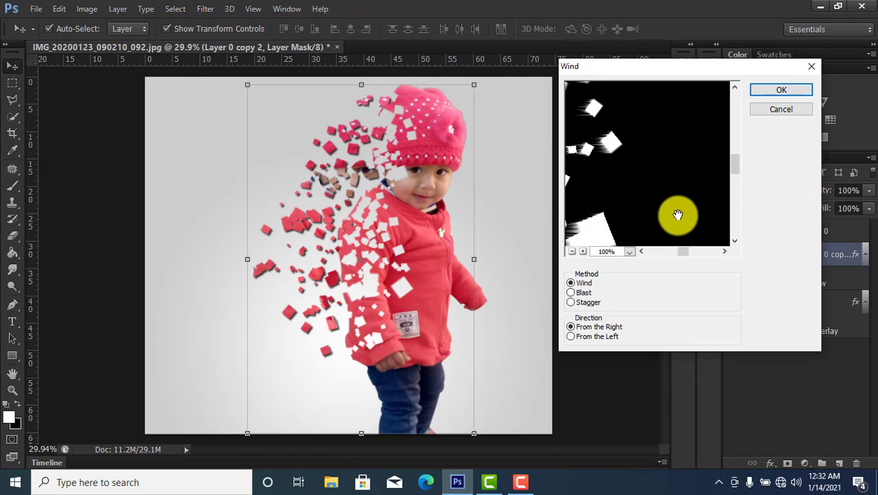
left_click(570, 292)
left_click(571, 303)
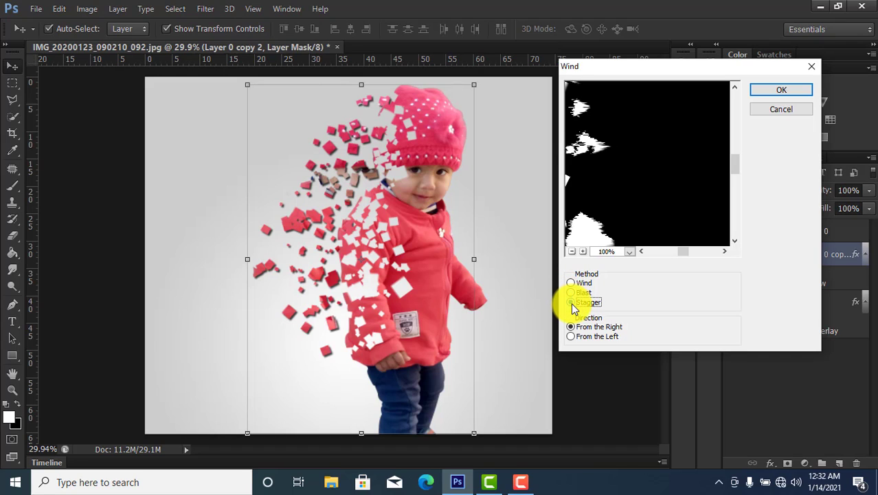
left_click(570, 336)
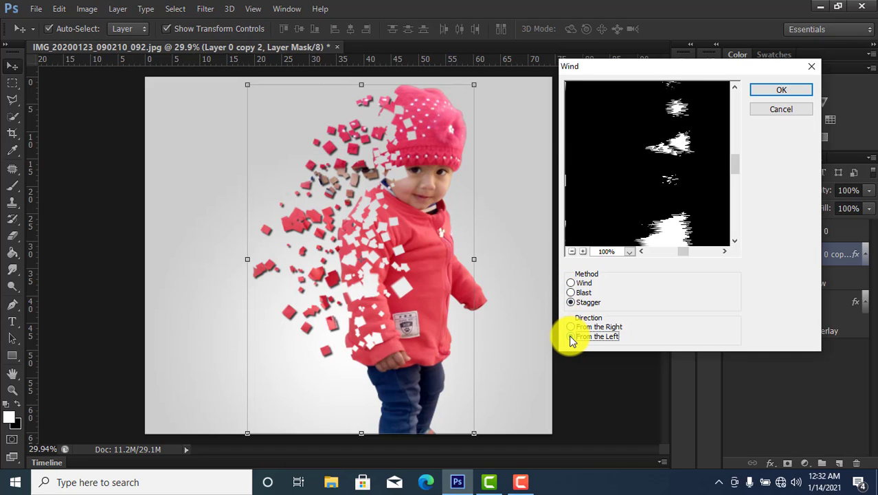
left_click(571, 284)
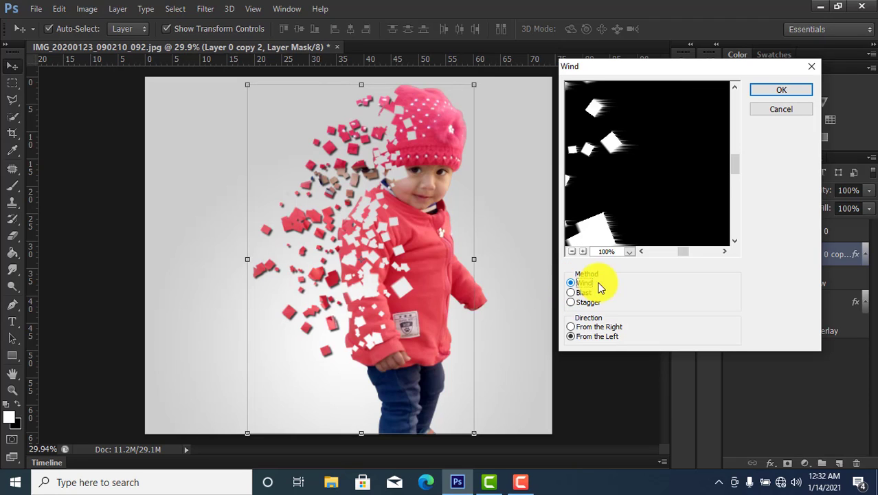
left_click(765, 92)
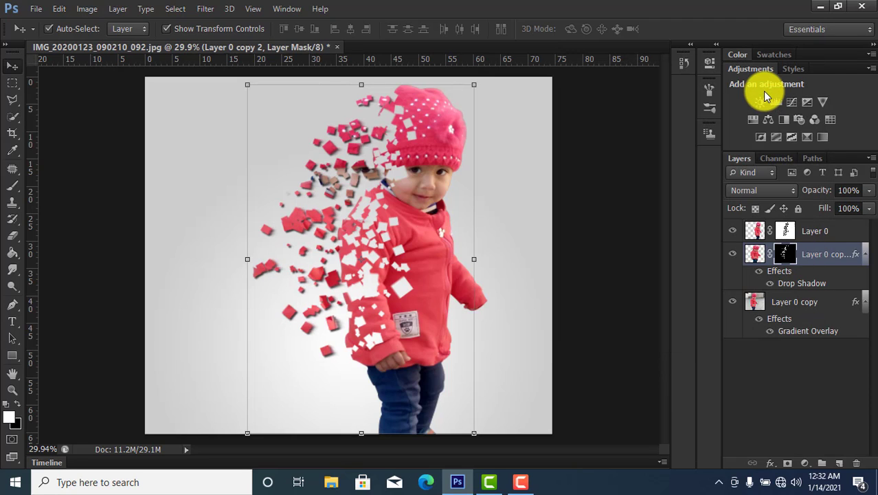